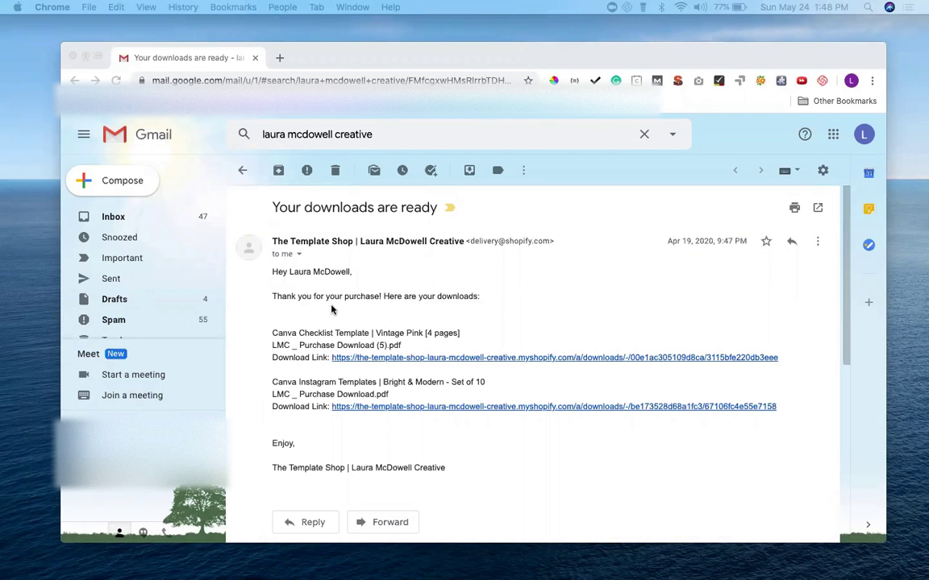
left_click(274, 204)
left_click_drag(272, 207, 439, 209)
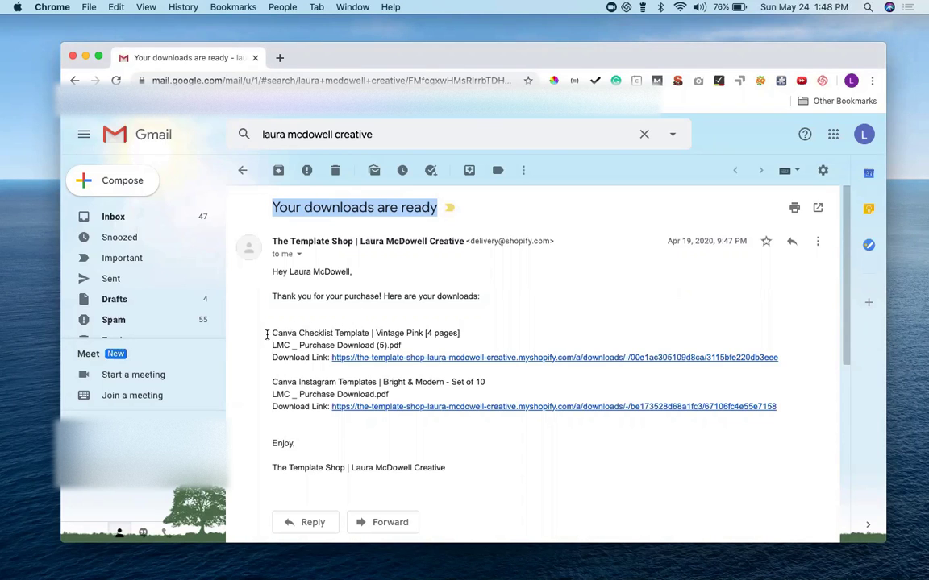
left_click_drag(266, 326, 786, 372)
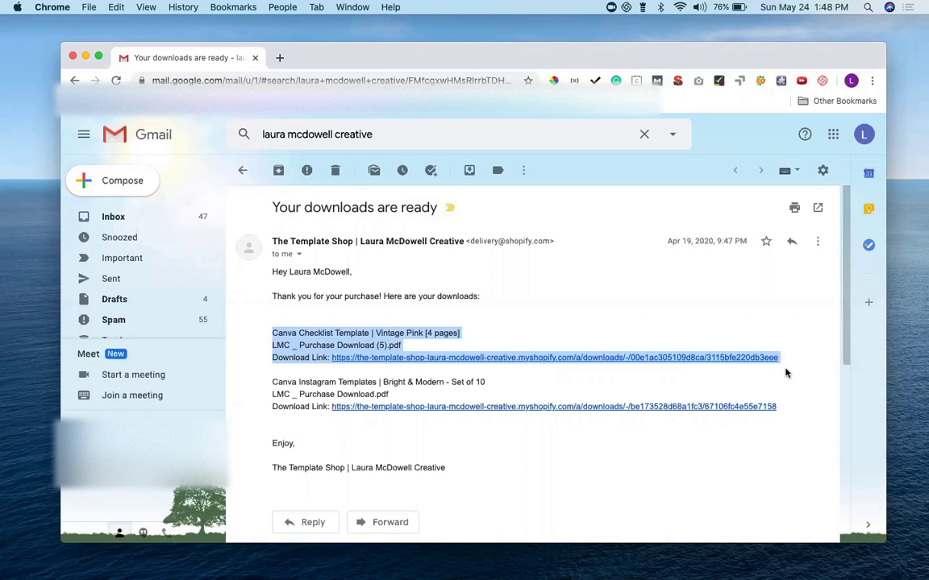
left_click(562, 328)
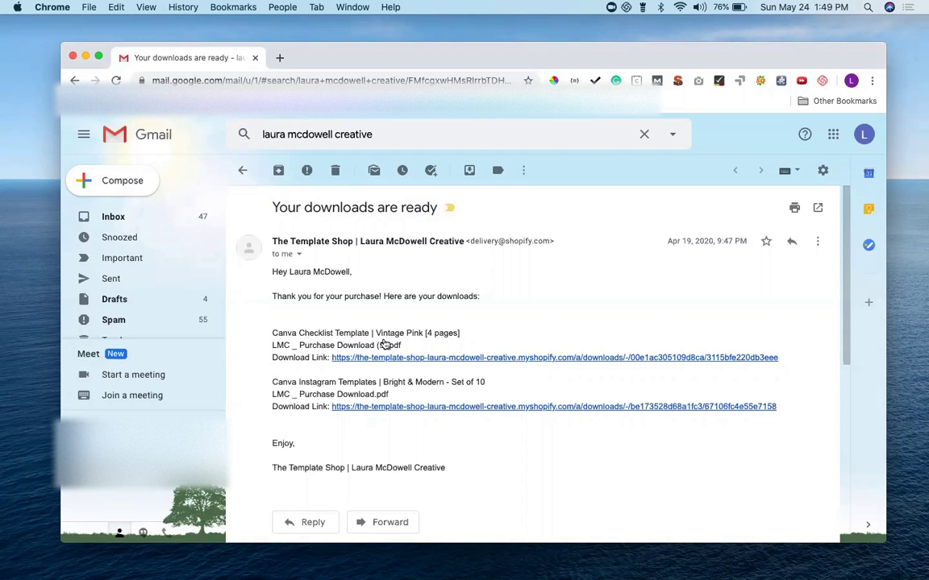
- Open the Vintage Pink checklist template's download page in the Template Shop
left_click(483, 359)
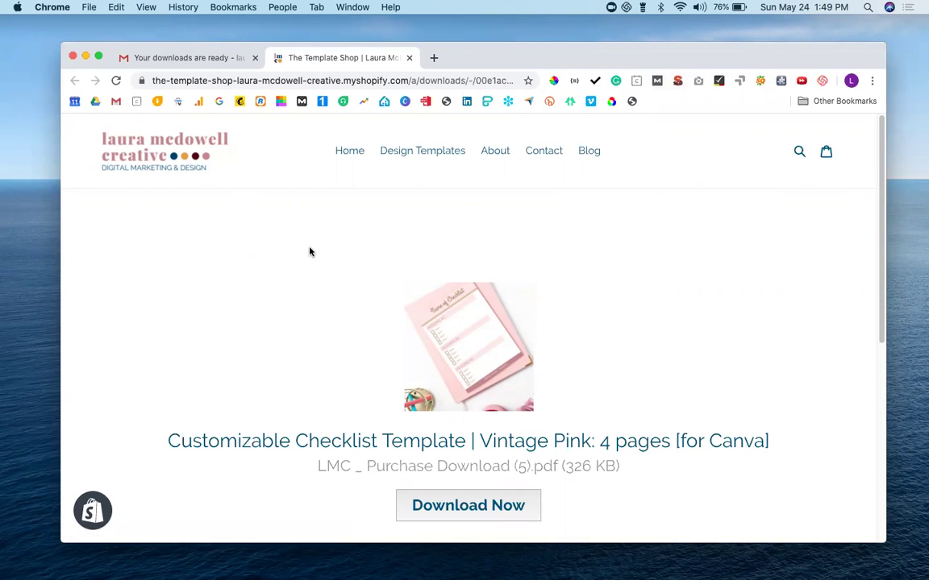
scroll(371, 358, "down", 1)
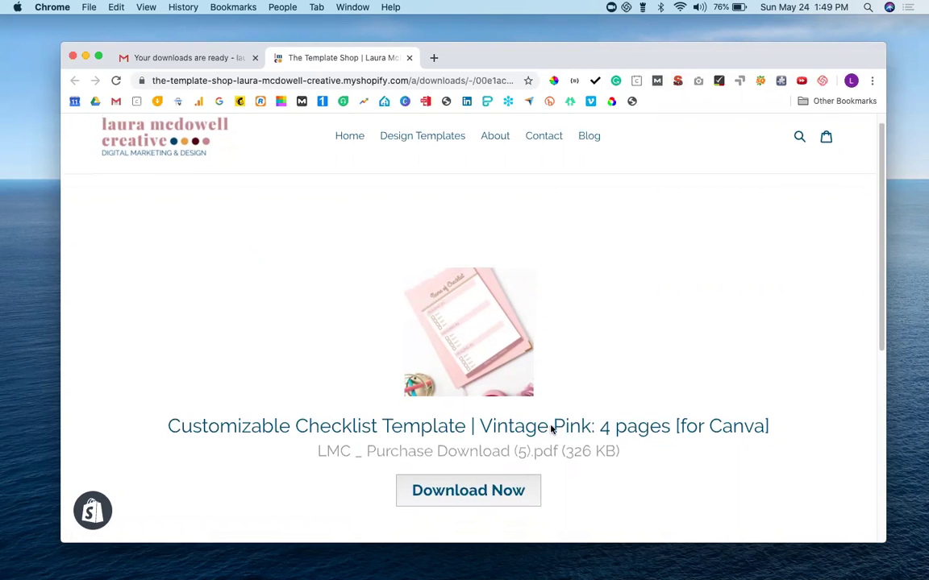
scroll(551, 429, "down", 3)
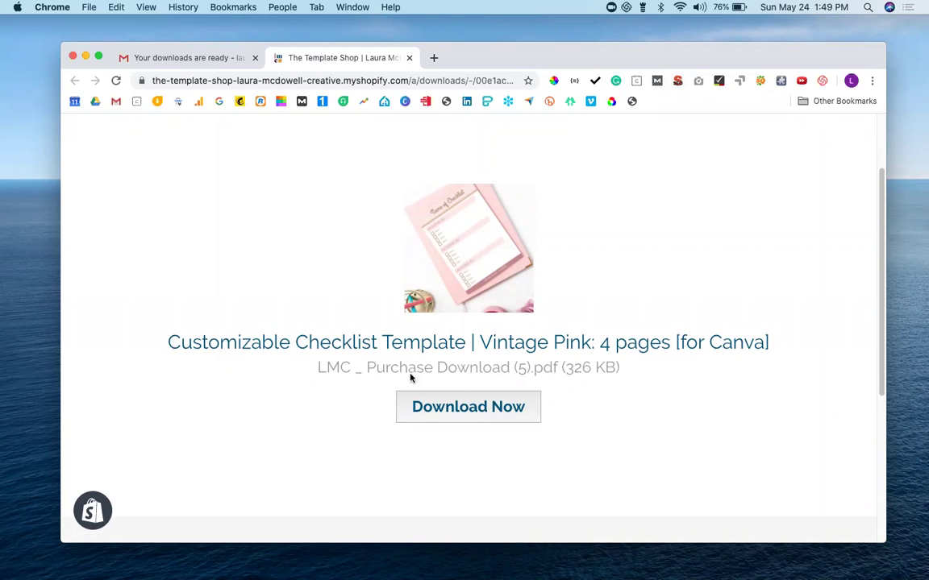
- Download the checklist's purchase PDF, 'LMC _ Purchase Download (5).pdf'
left_click(474, 411)
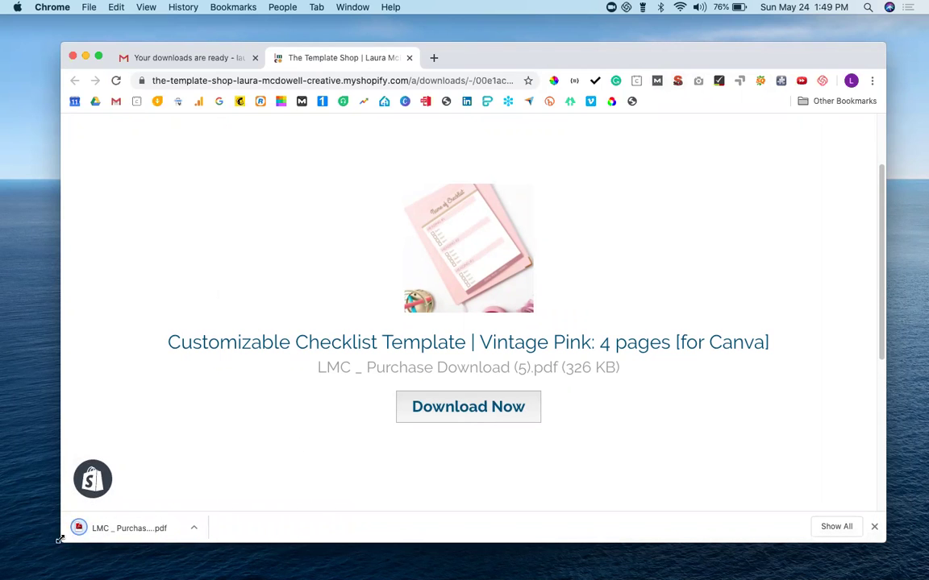
left_click(129, 529)
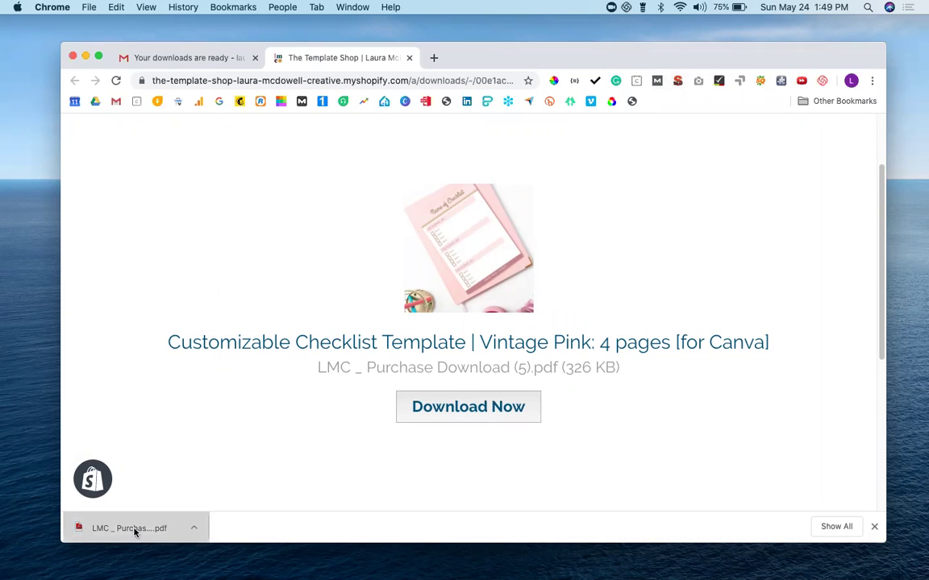
left_click_drag(135, 530, 109, 530)
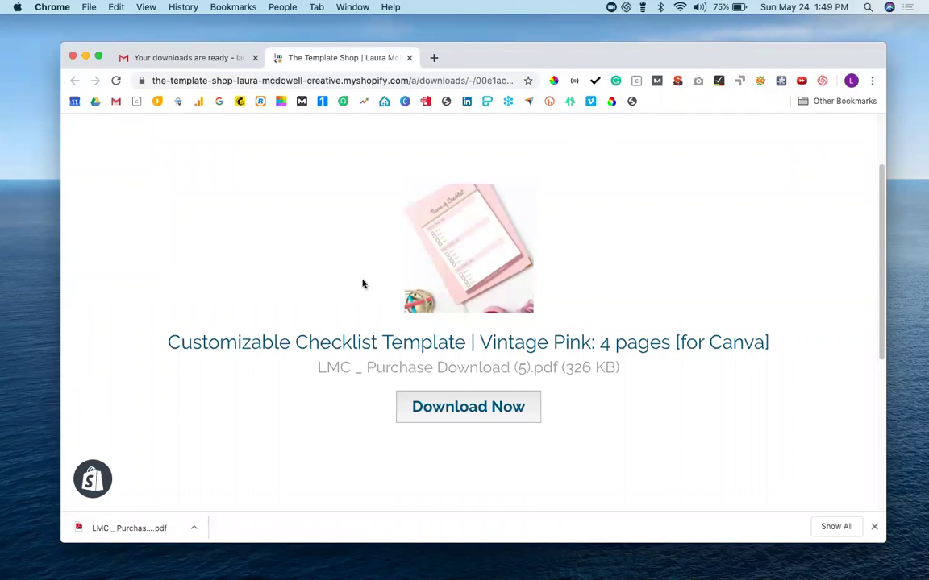
- View the downloaded purchase PDF in Chrome down to its Open your templates button
left_click(138, 528)
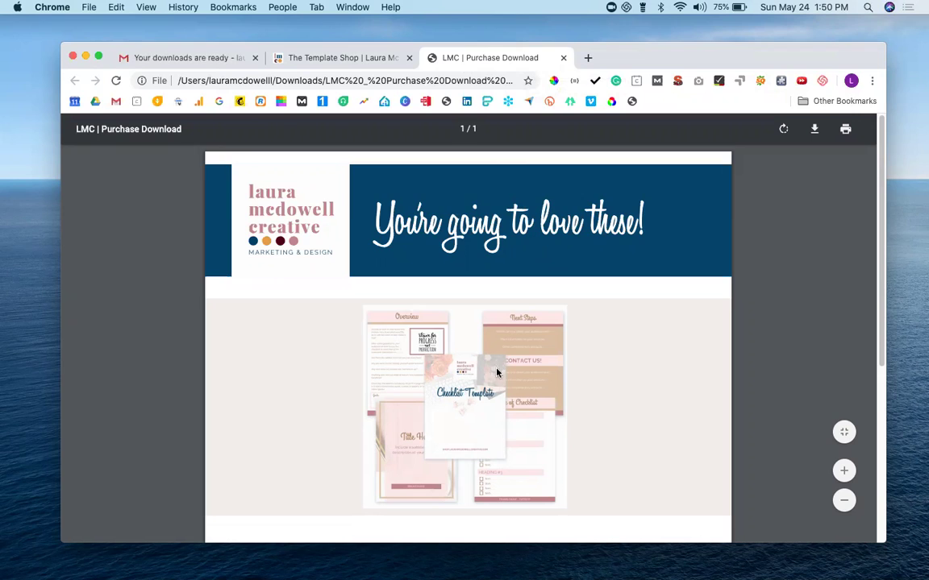
scroll(497, 373, "down", 2)
scroll(488, 338, "down", 4)
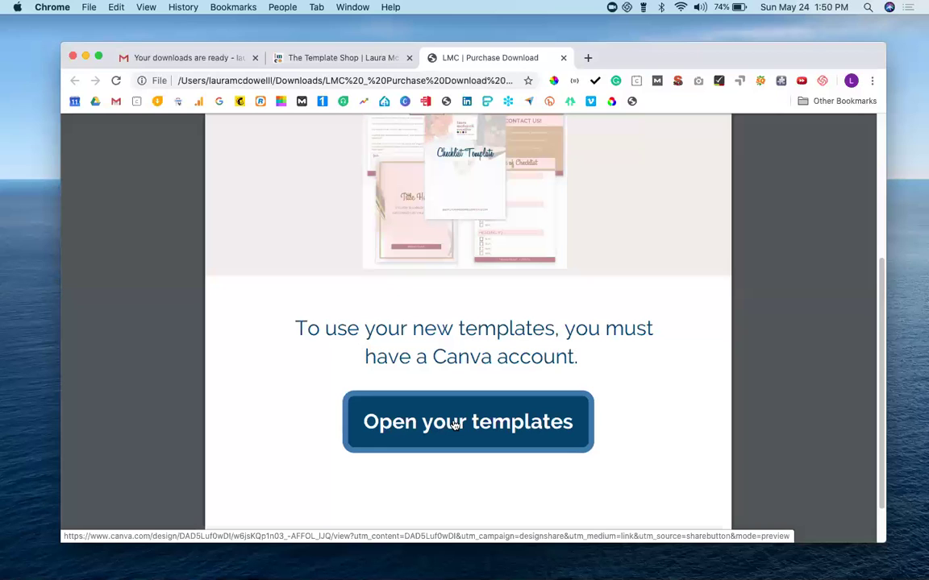
- Follow the PDF's template link and use the shared Vintage Pink checklist as your own 7-page Canva design
left_click(455, 424)
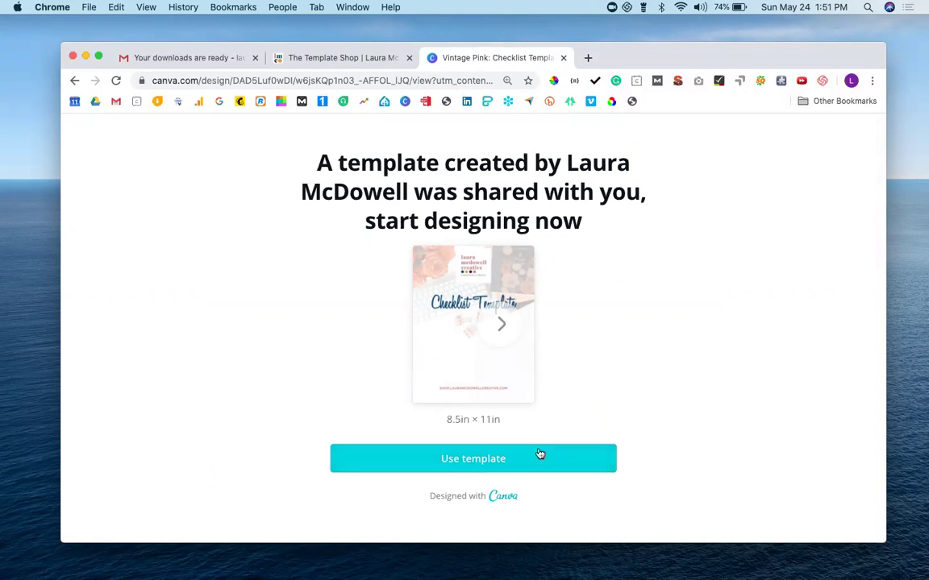
left_click(473, 459)
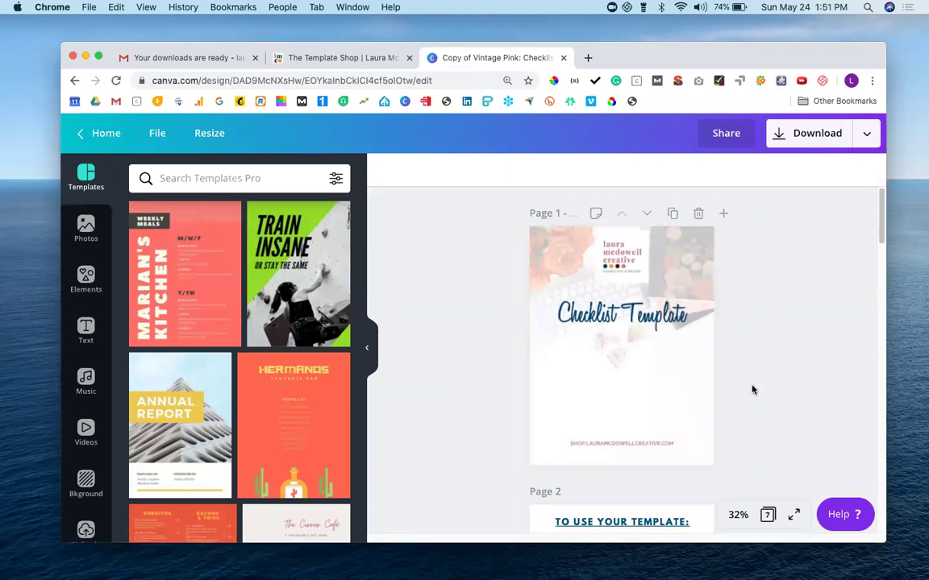
scroll(752, 391, "down", 8)
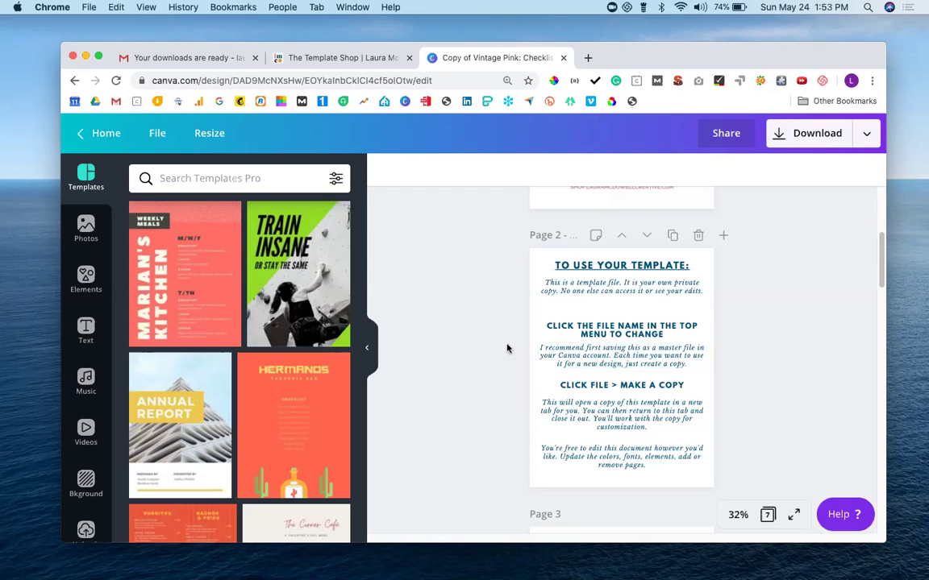
- Re-download the purchase PDF from the Template Shop and scroll through its templates preview
left_click(331, 60)
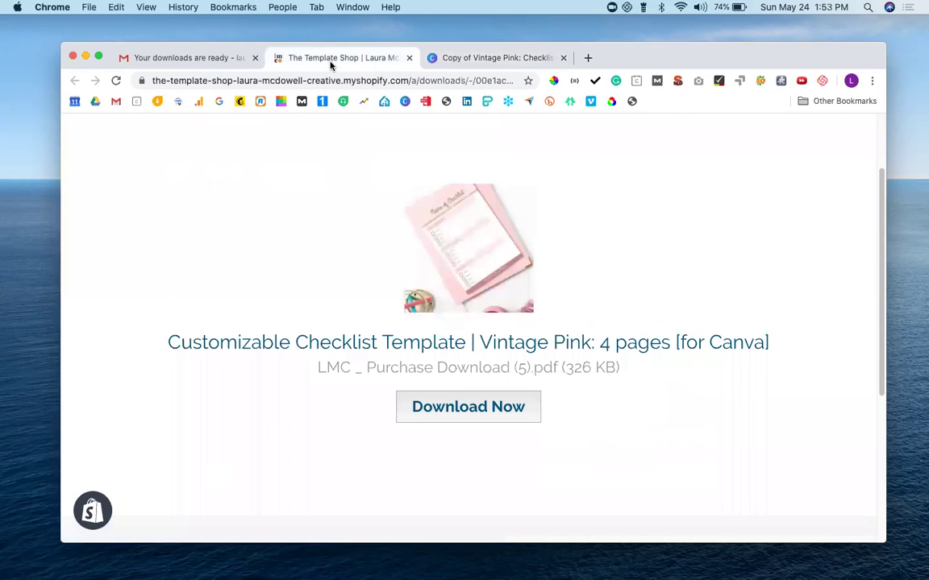
left_click(499, 410)
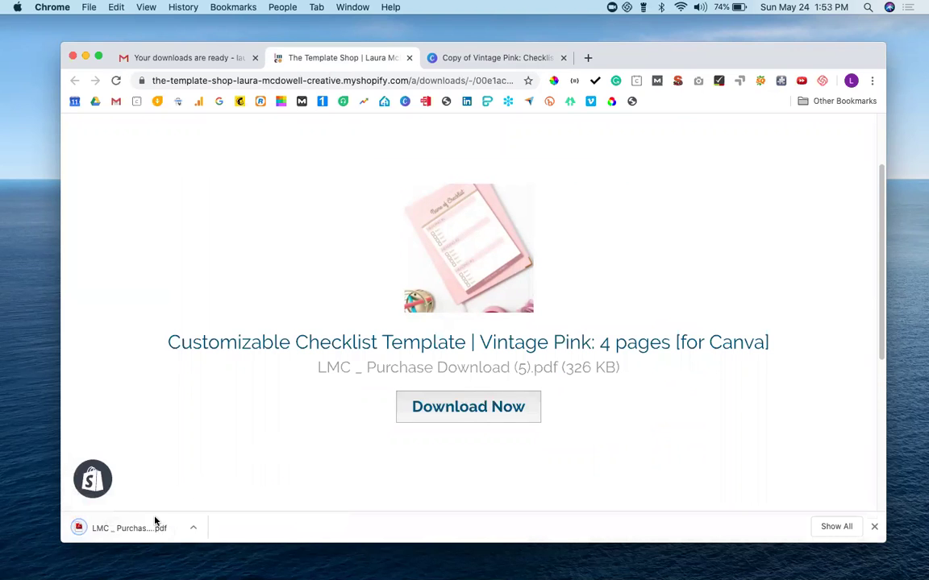
left_click(133, 528)
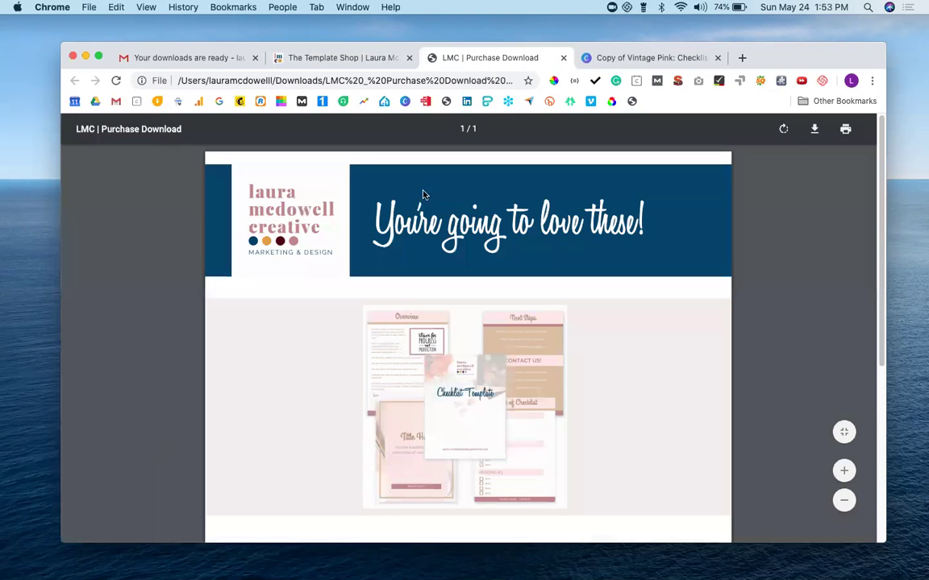
scroll(353, 247, "down", 2)
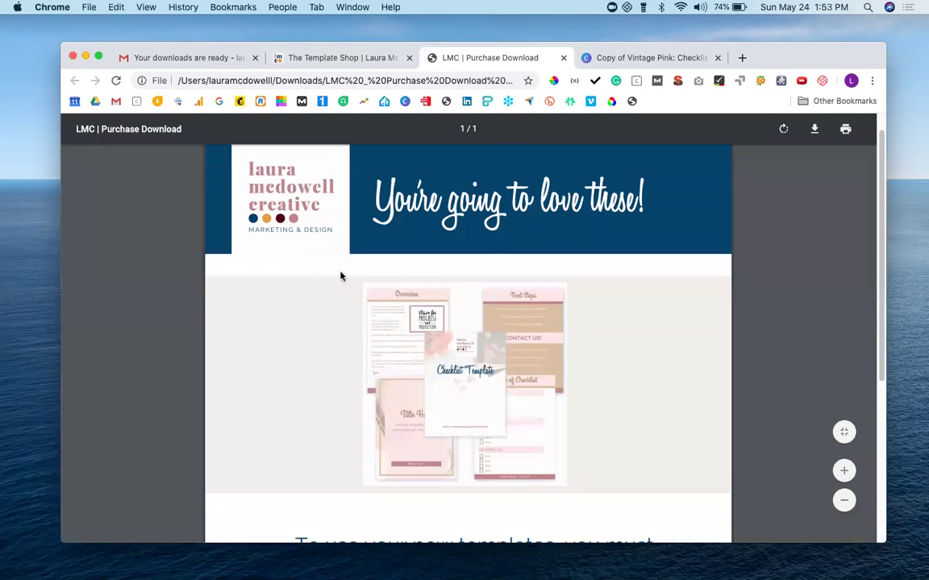
scroll(340, 276, "down", 1)
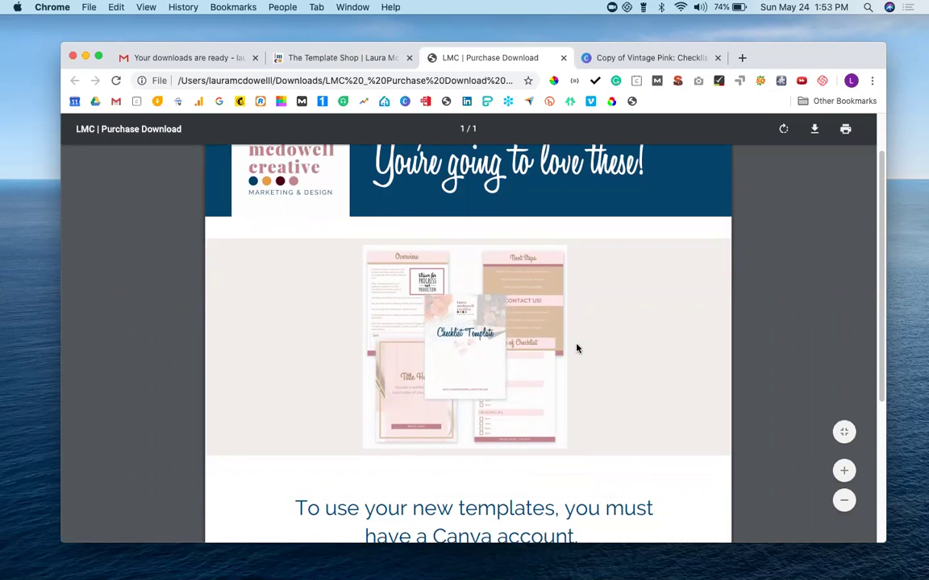
scroll(577, 348, "down", 1)
scroll(576, 347, "down", 2)
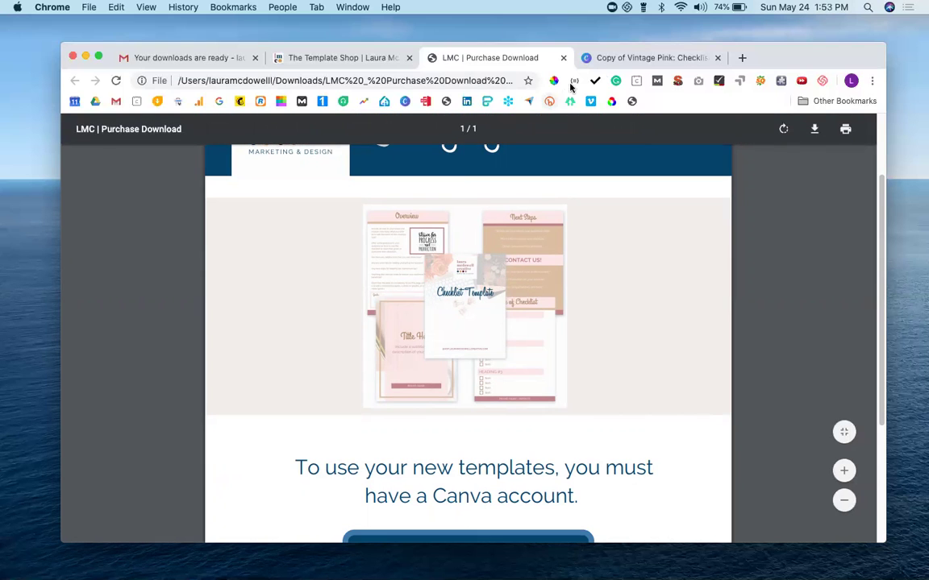
- Rename the copied Canva design to 'Master Copy: Checklist Template'
left_click(638, 59)
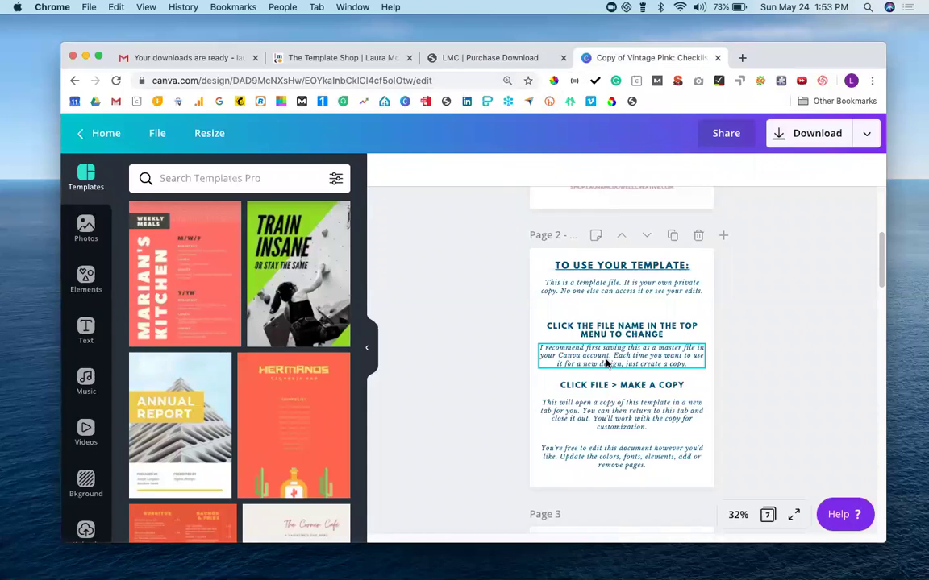
left_click(155, 132)
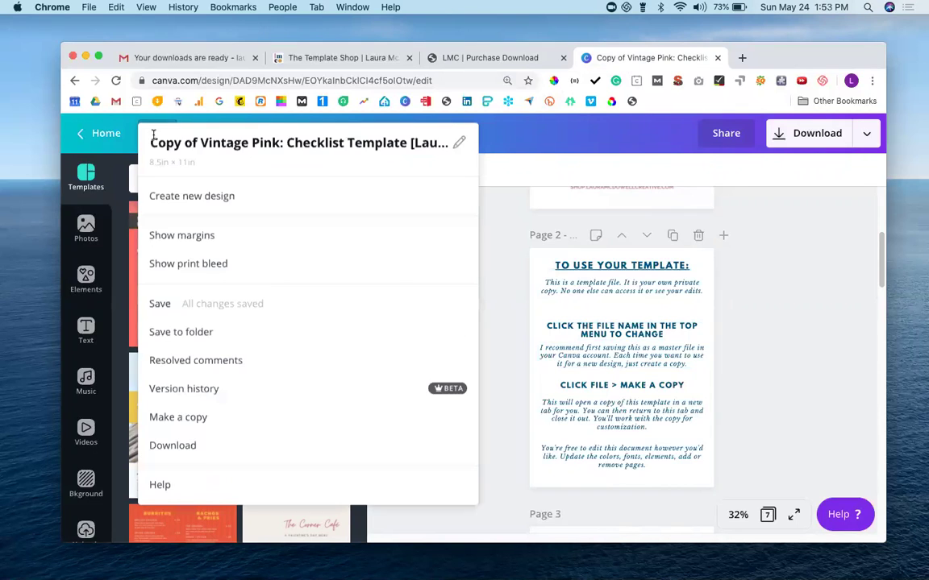
left_click(170, 144)
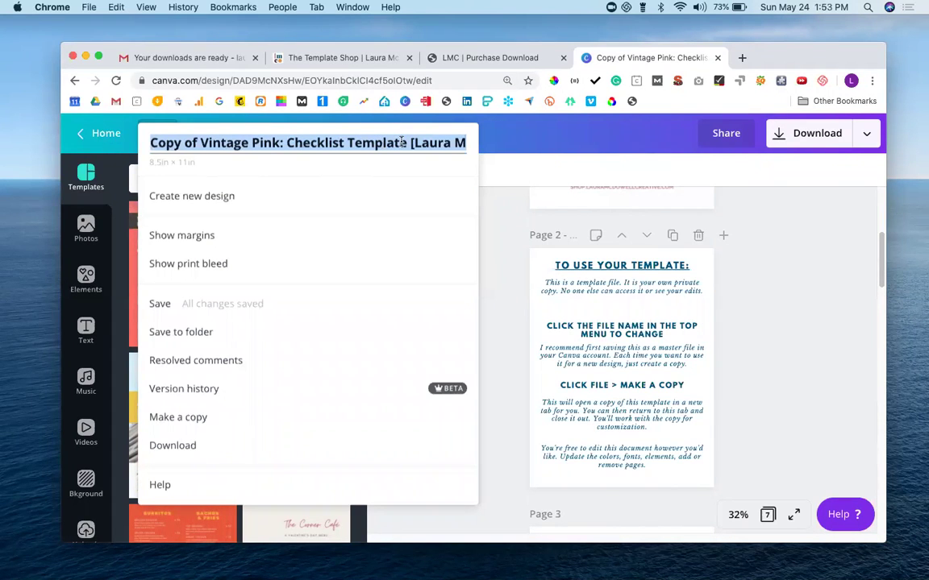
type("Mast")
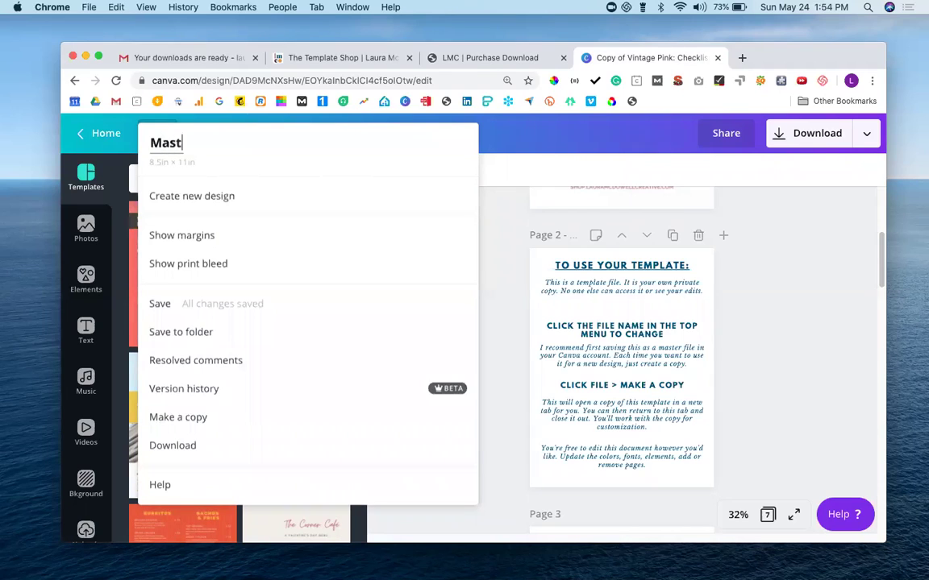
type("er Copy: ")
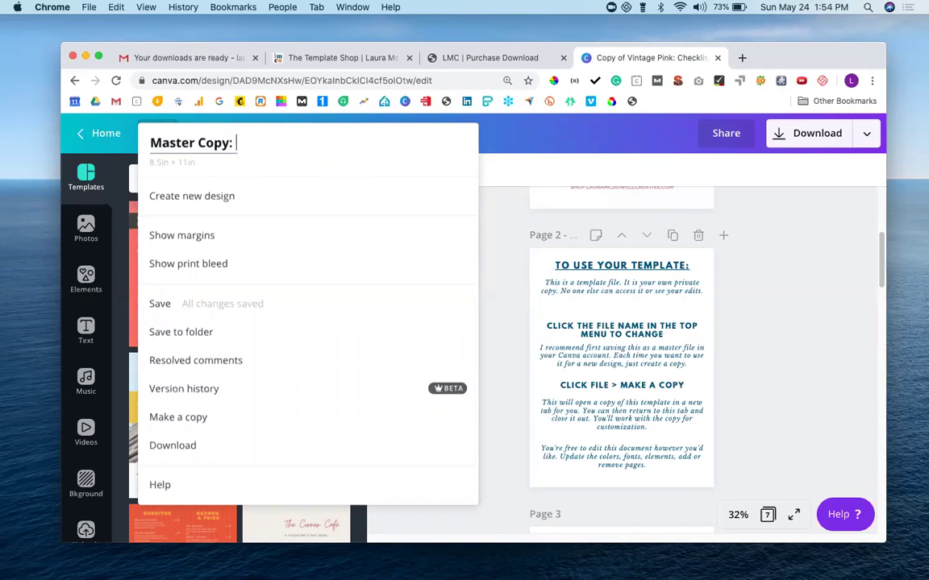
type("Checklist Template")
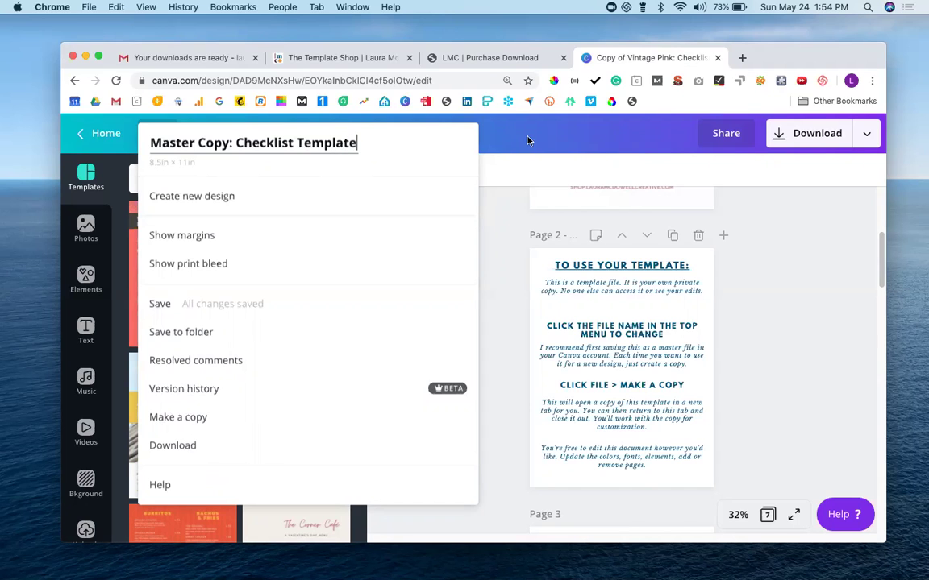
left_click(483, 129)
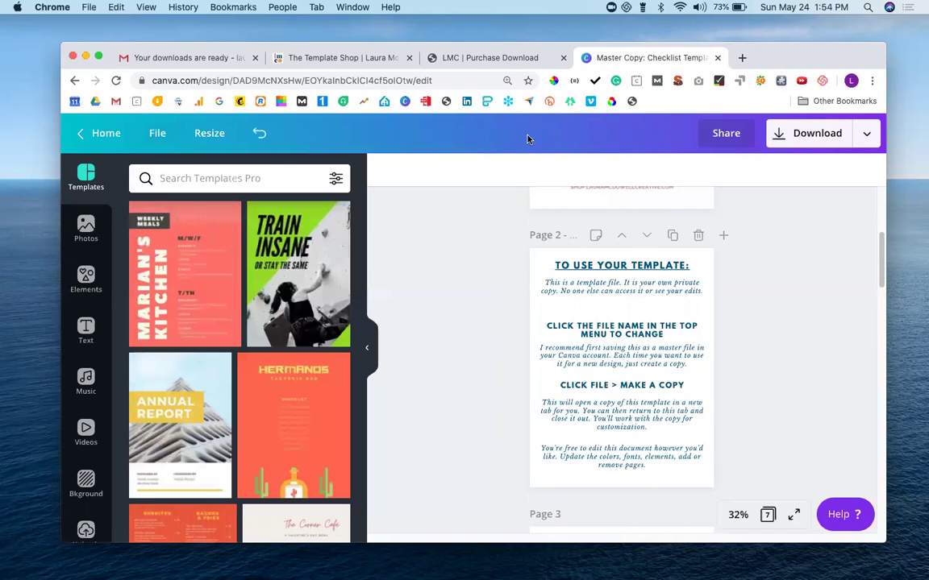
- Duplicate the master checklist design with Make a copy, opening it in a new tab
left_click(145, 132)
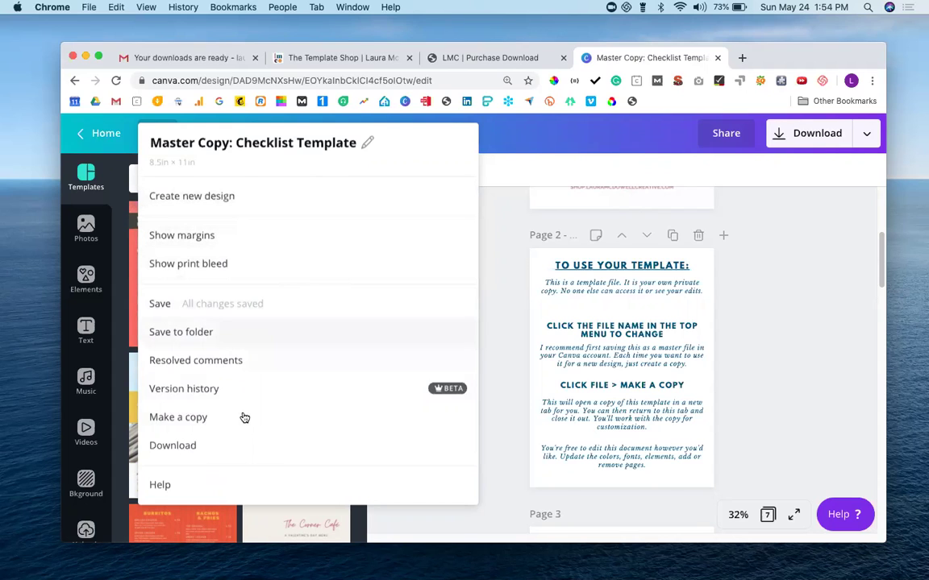
left_click(199, 420)
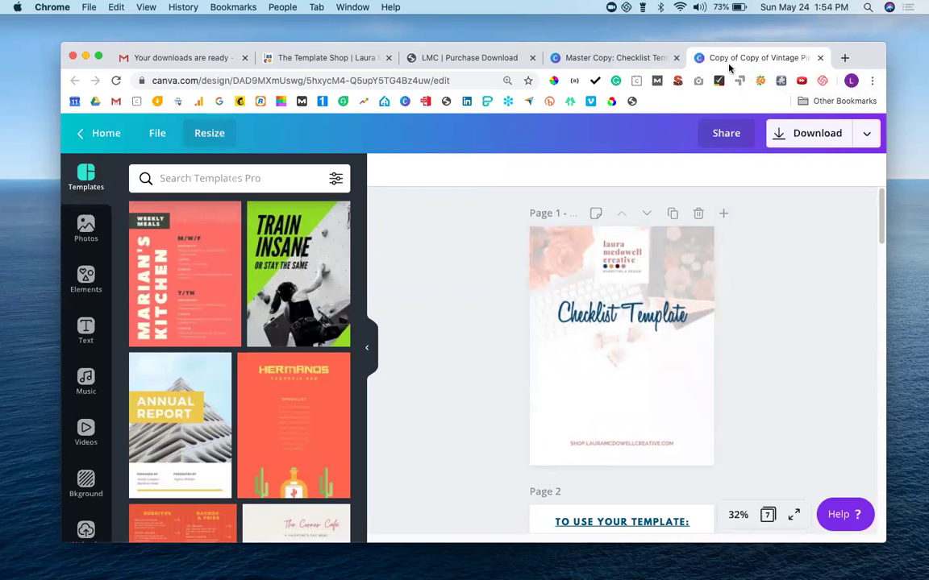
- Close the Master Copy design's tab, accidentally closing the copy's tab too
left_click(622, 58)
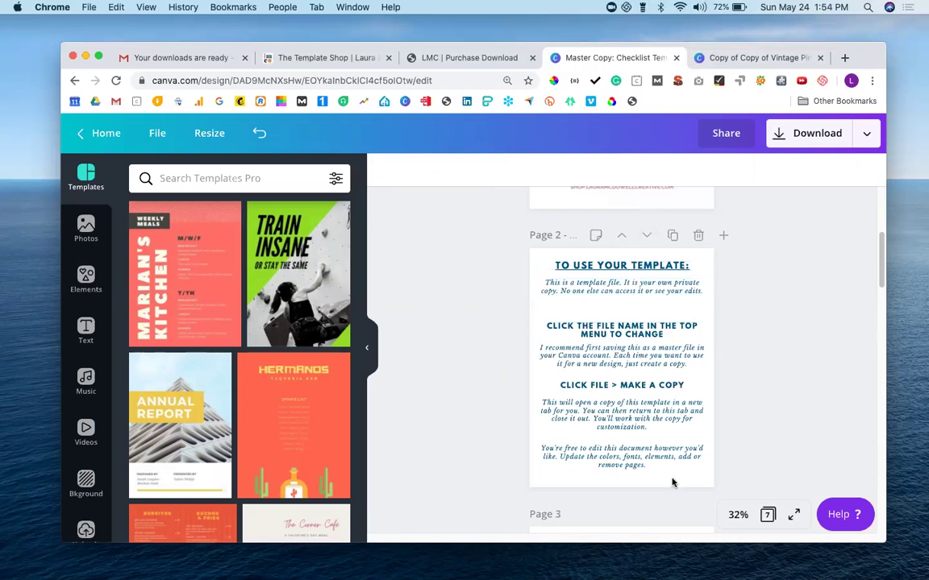
left_click(676, 58)
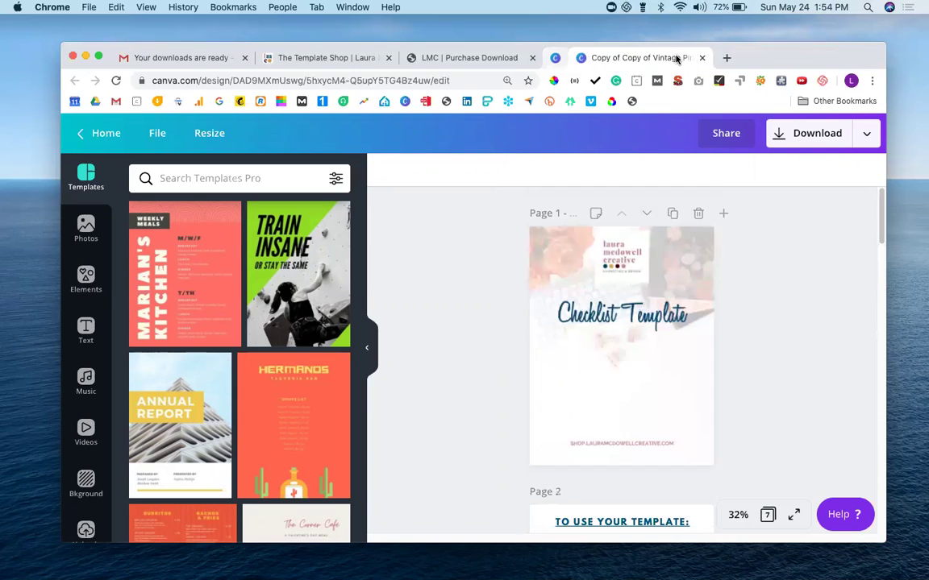
left_click(676, 58)
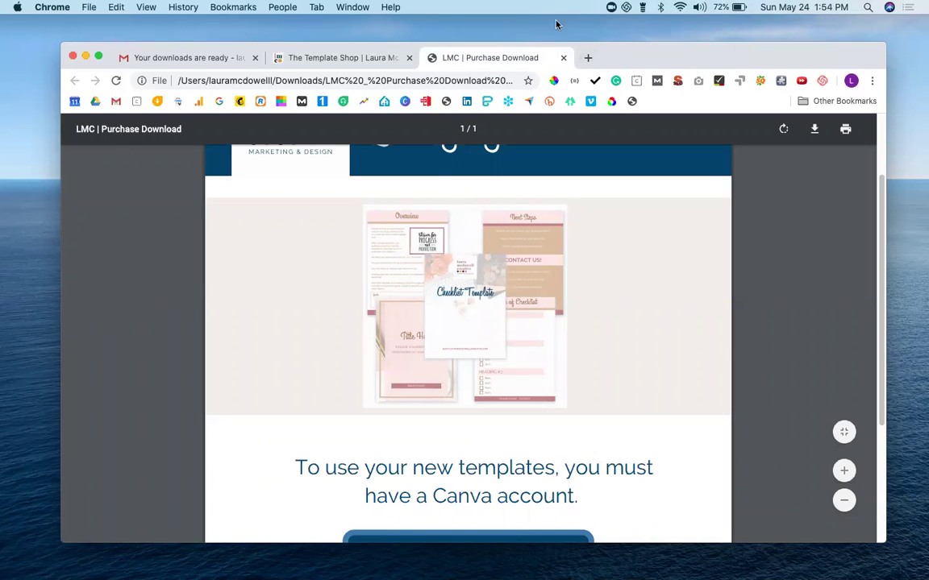
- Reopen the copy's tab and confirm it's titled 'Copy of Copy of Vintage Pink: Checklist Template'
key("super+shift+t")
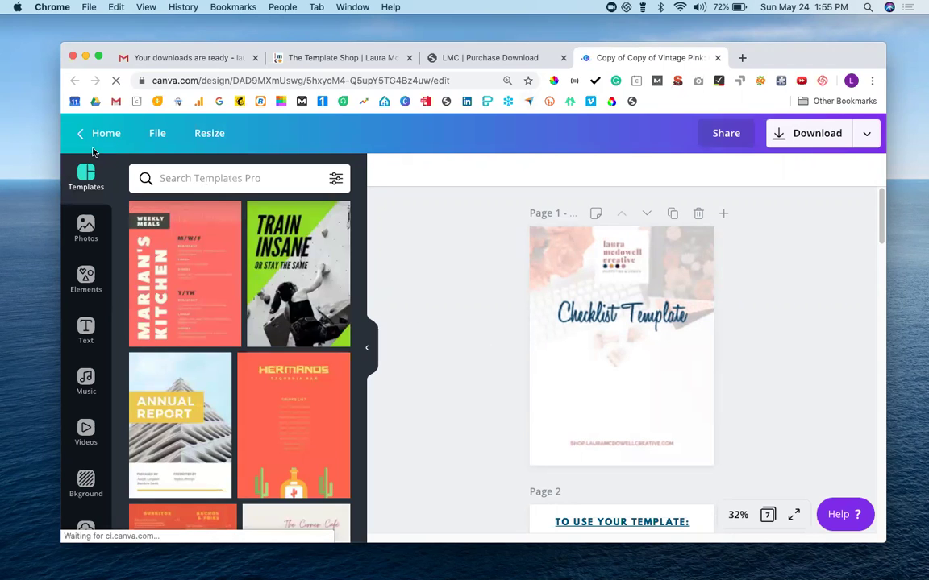
left_click(156, 132)
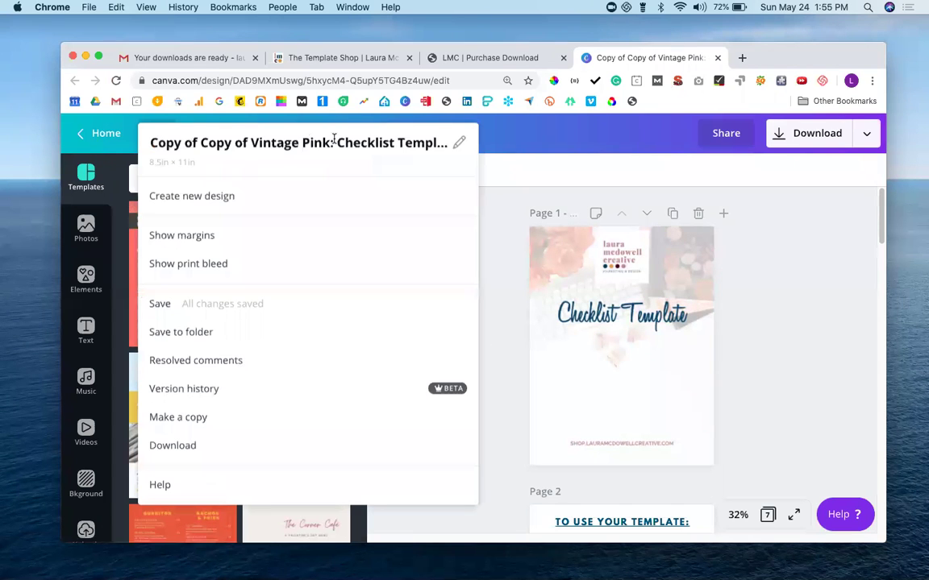
left_click(554, 168)
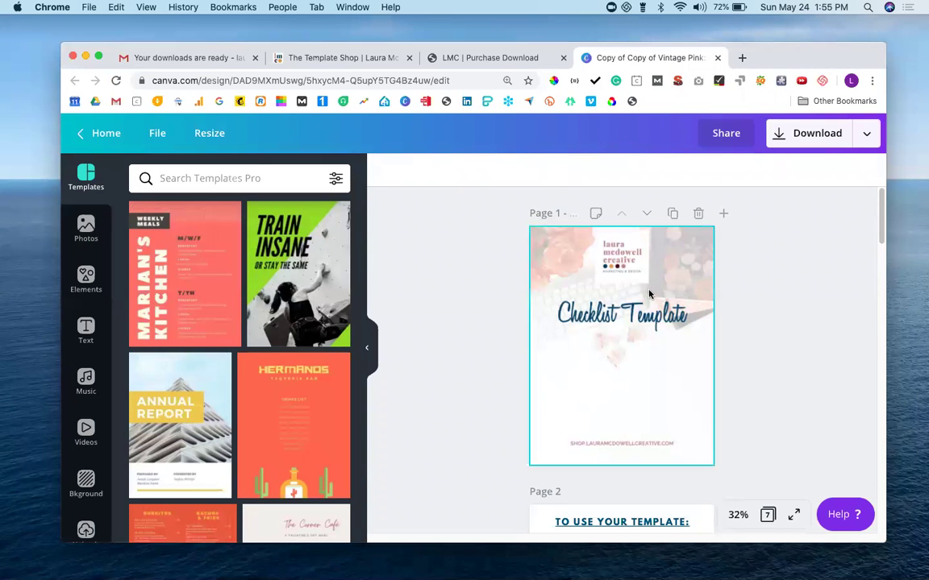
- Scroll from Page 1 to the Page 3 Brand Board with five swatches and Raleway/Grand Hotel fonts
scroll(646, 290, "down", 3)
scroll(639, 268, "down", 10)
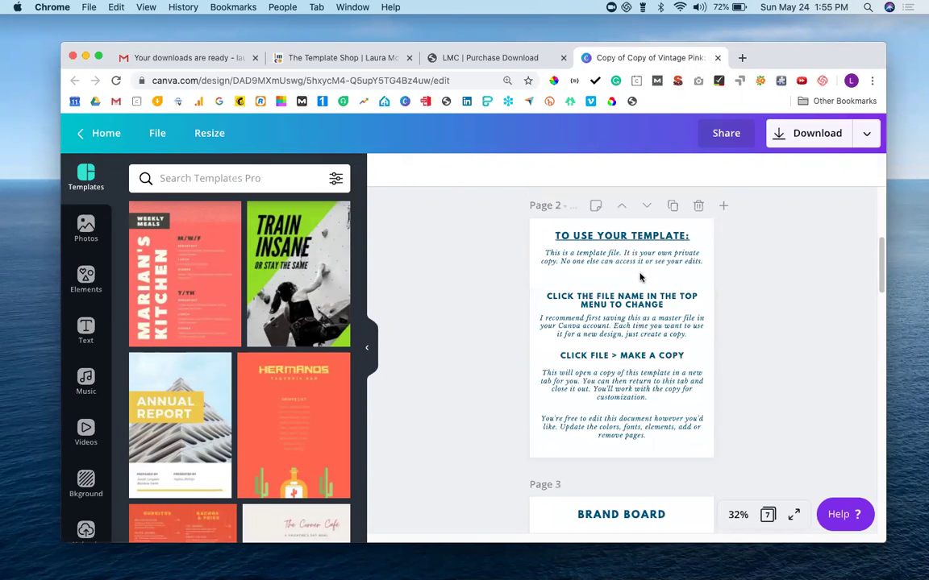
scroll(638, 290, "down", 5)
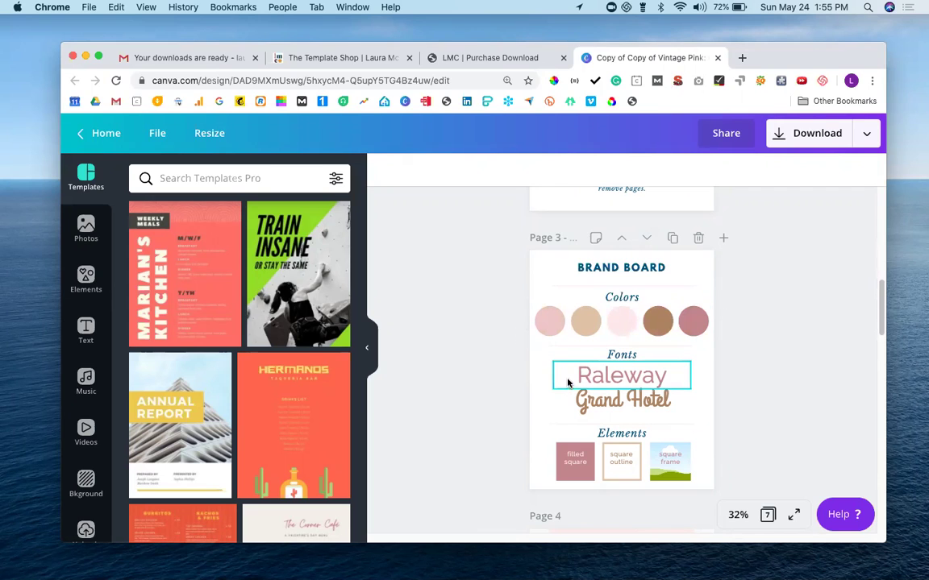
scroll(545, 391, "down", 1)
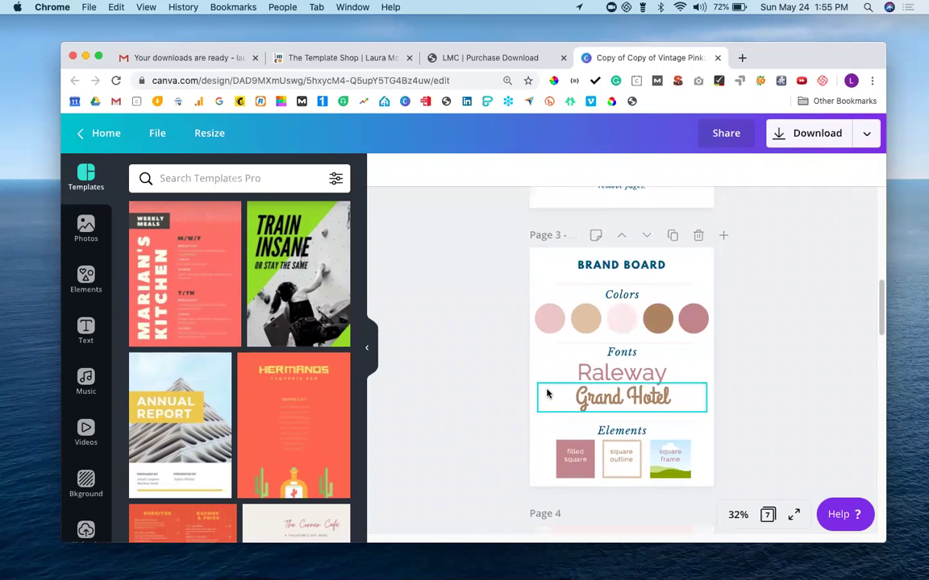
scroll(537, 442, "down", 1)
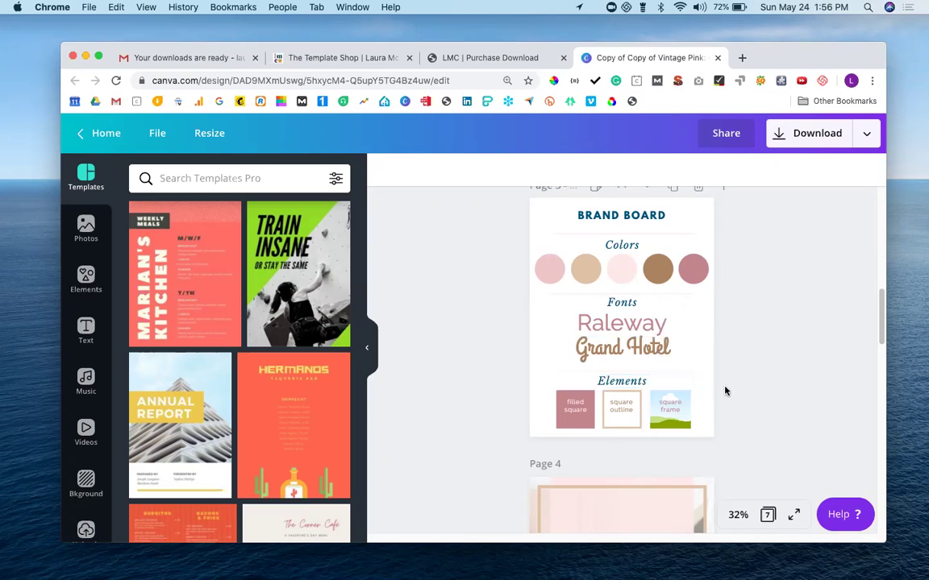
scroll(722, 391, "down", 2)
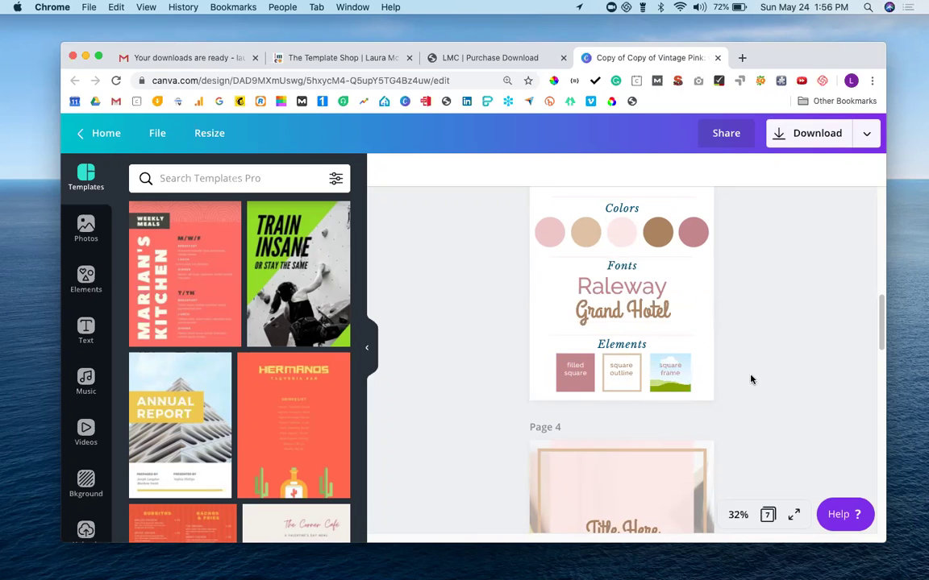
scroll(751, 379, "down", 1)
scroll(751, 380, "down", 1)
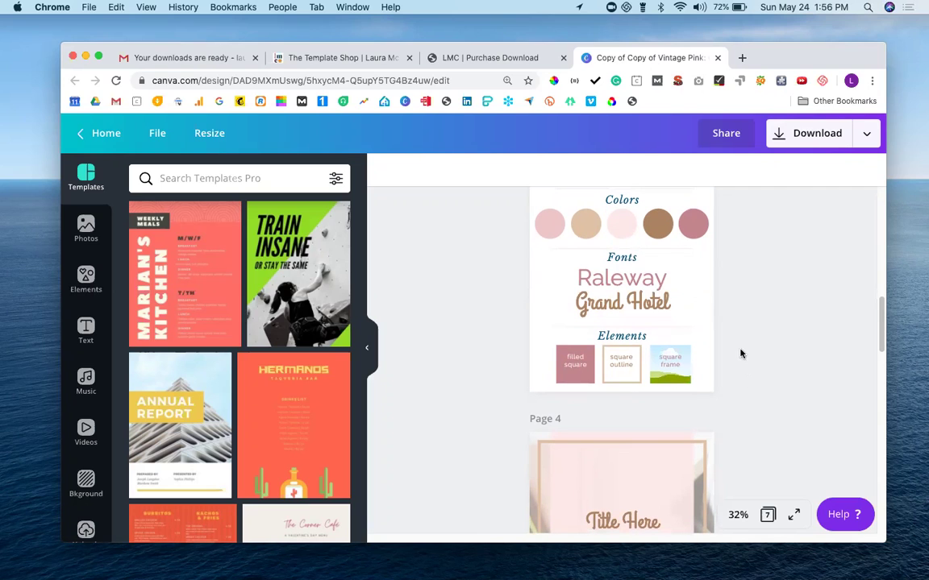
- Scroll through Pages 4–7, then back up to the Page 5 Overview
scroll(734, 355, "down", 5)
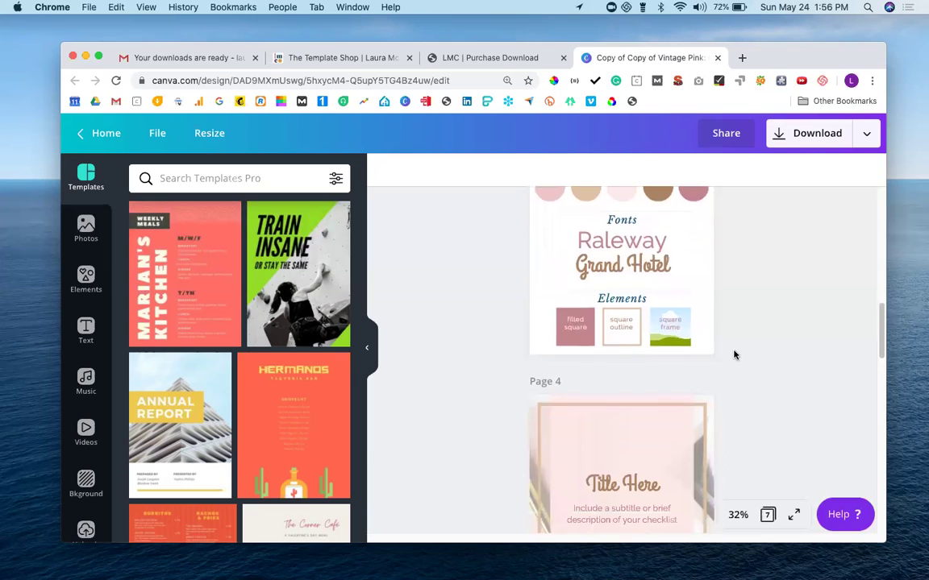
scroll(722, 358, "down", 1)
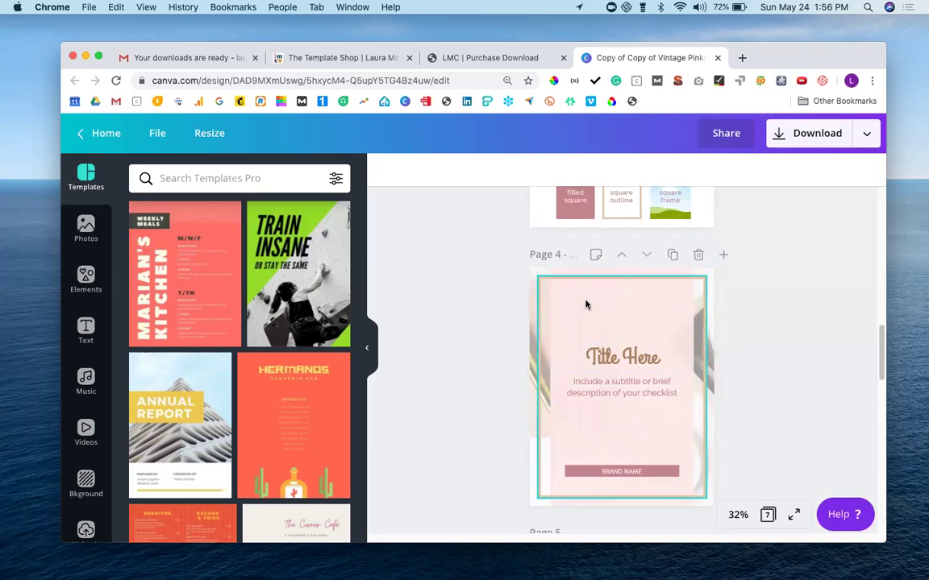
scroll(597, 303, "down", 8)
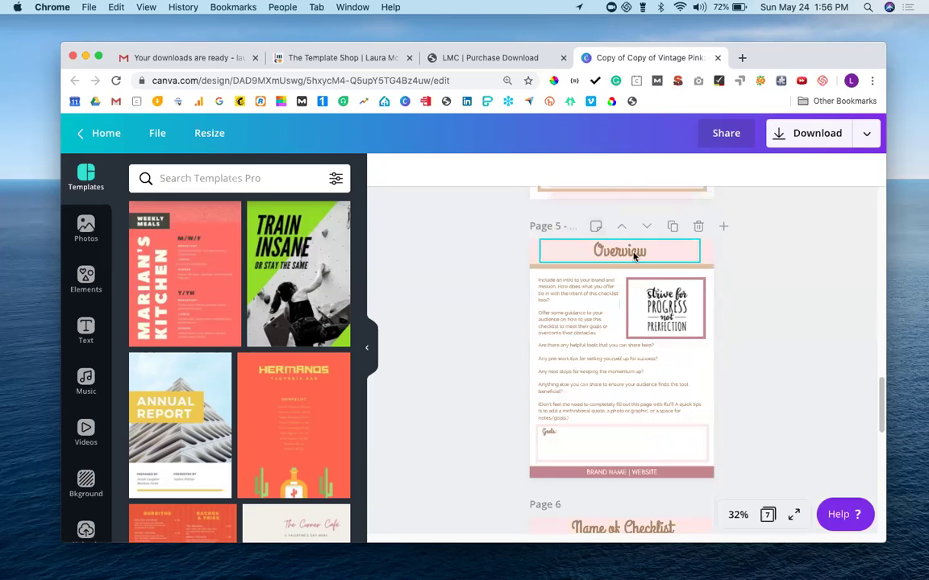
scroll(676, 428, "down", 5)
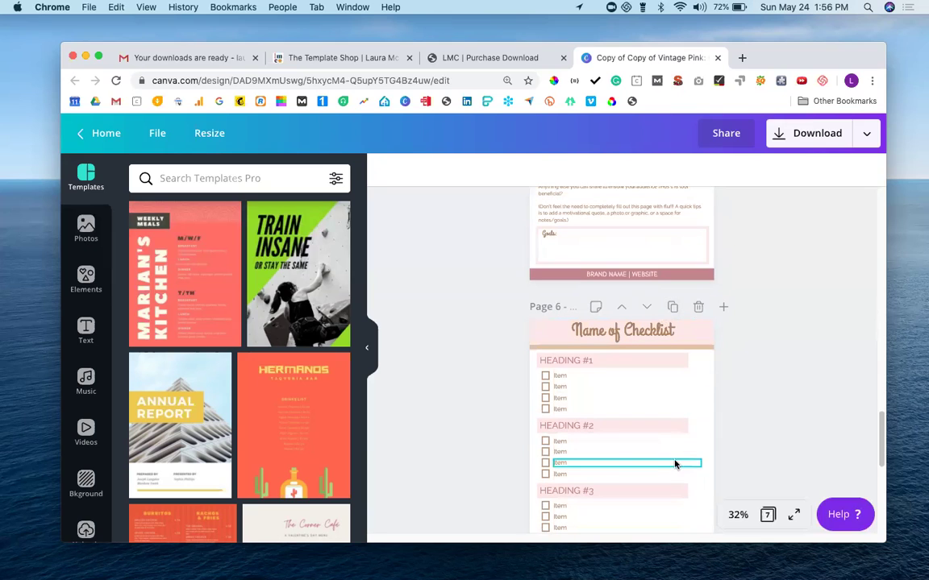
scroll(689, 445, "down", 3)
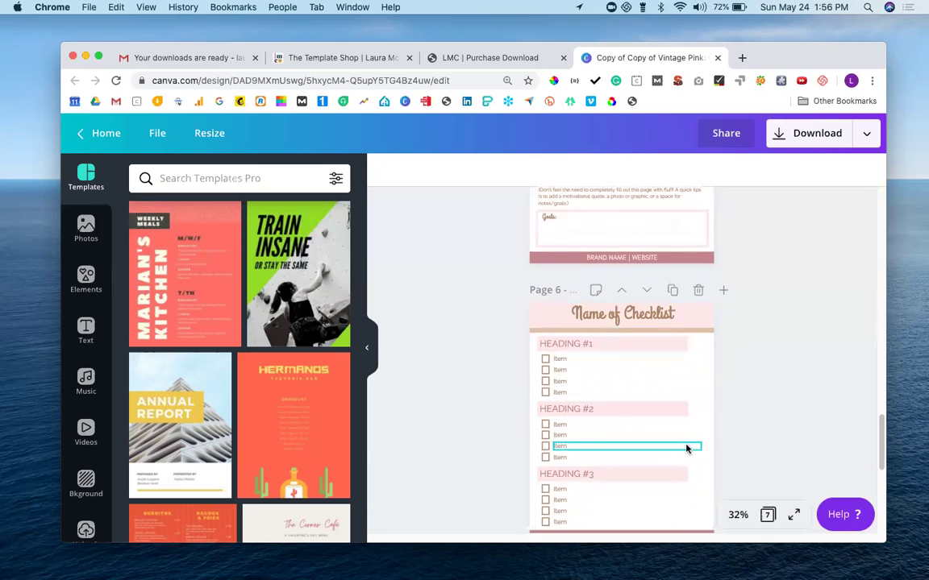
scroll(687, 445, "down", 7)
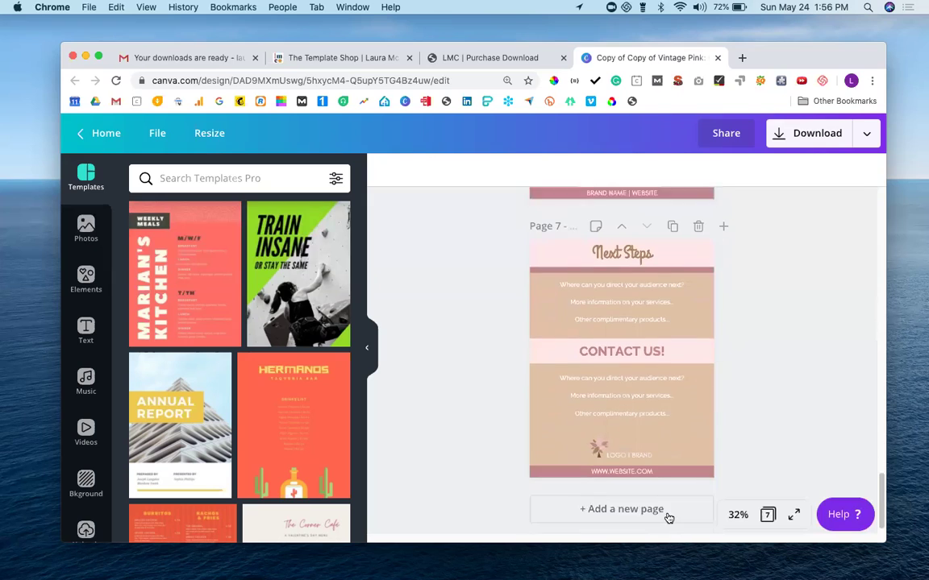
scroll(666, 512, "up", 3)
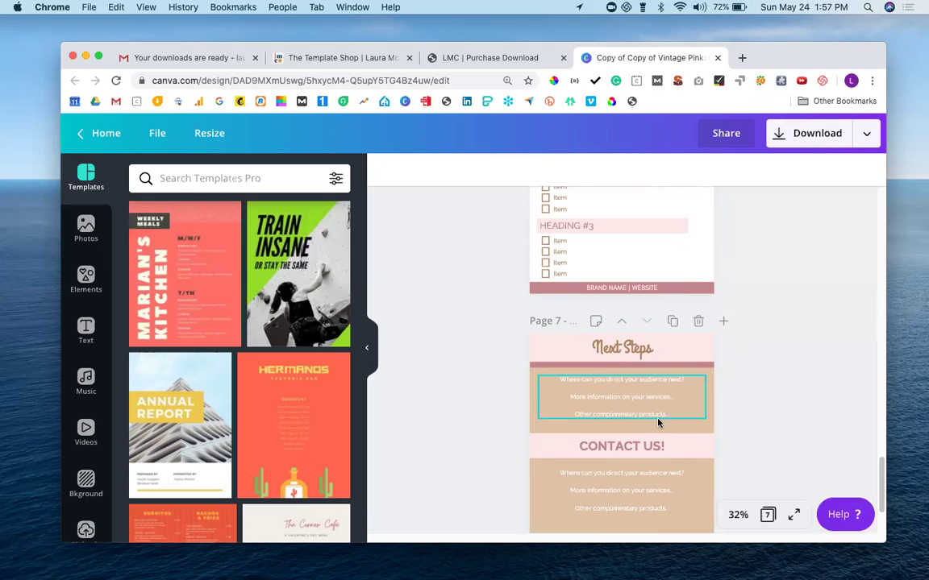
scroll(657, 421, "up", 10)
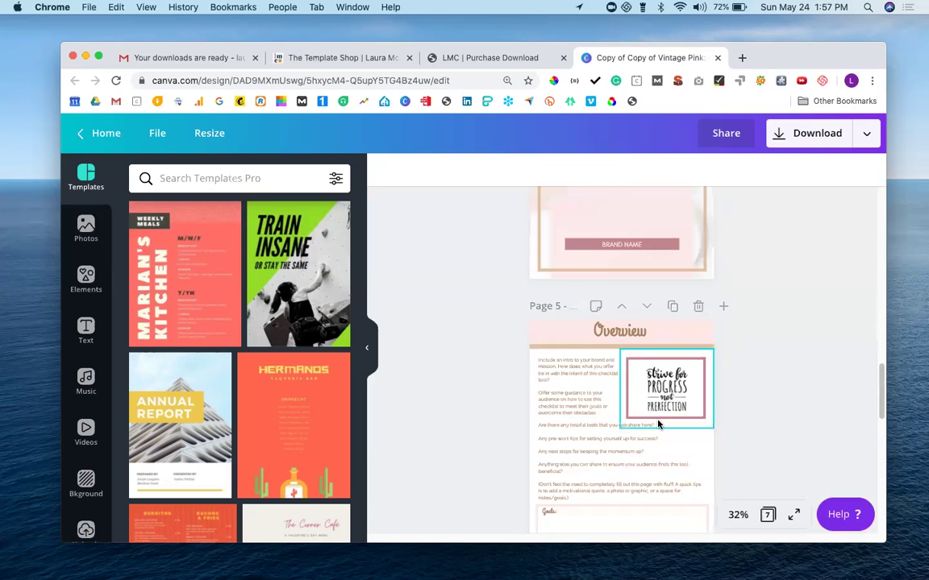